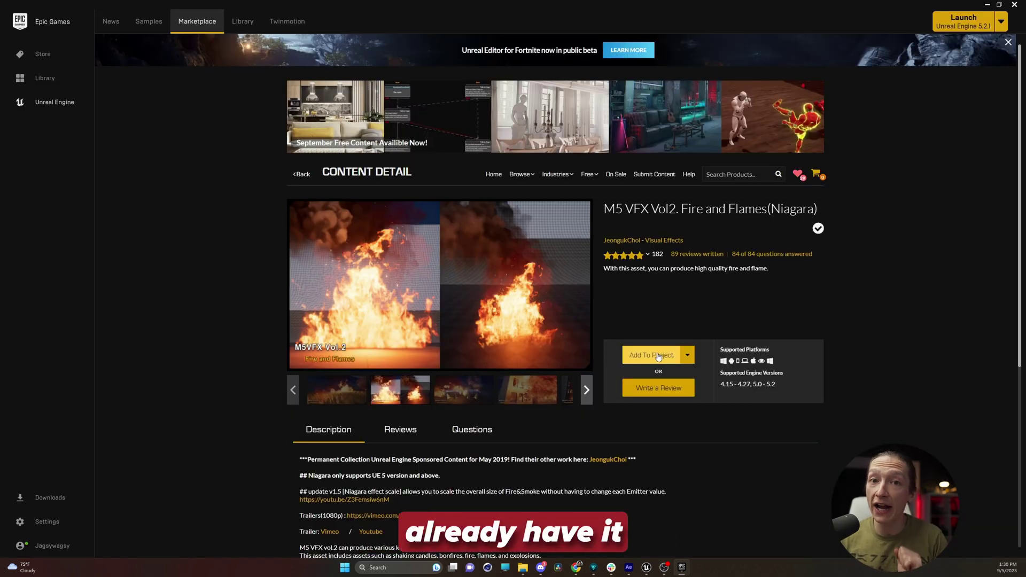
# - From Content > M5VFXVOL2 > Niagara > Explosion, drop NFire_Exp_01 near the level centre
pyautogui.click(986, 5)
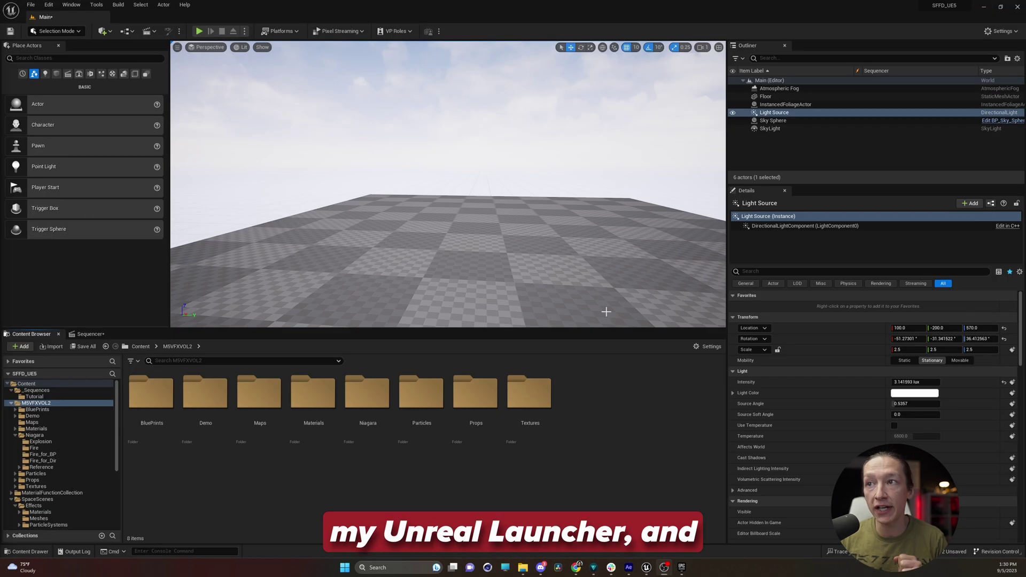
pyautogui.moveTo(606, 311); pyautogui.dragTo(606, 312, button='right')
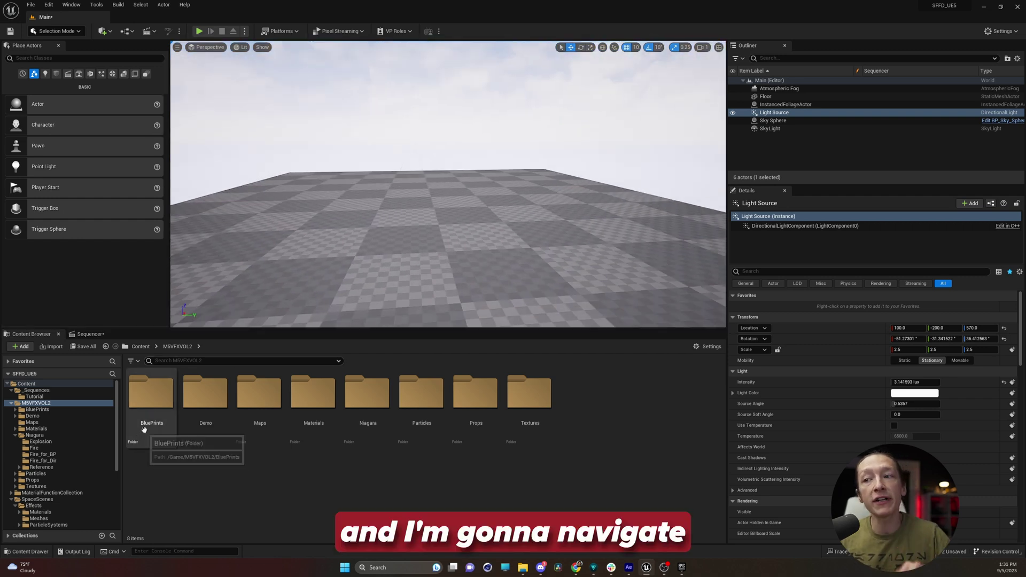
pyautogui.click(140, 347)
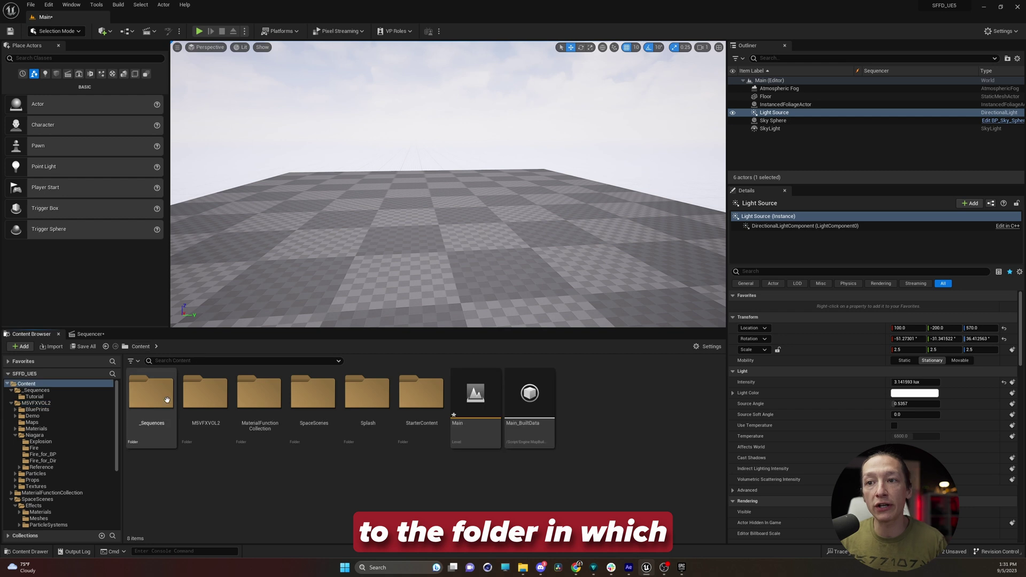
pyautogui.doubleClick(212, 398)
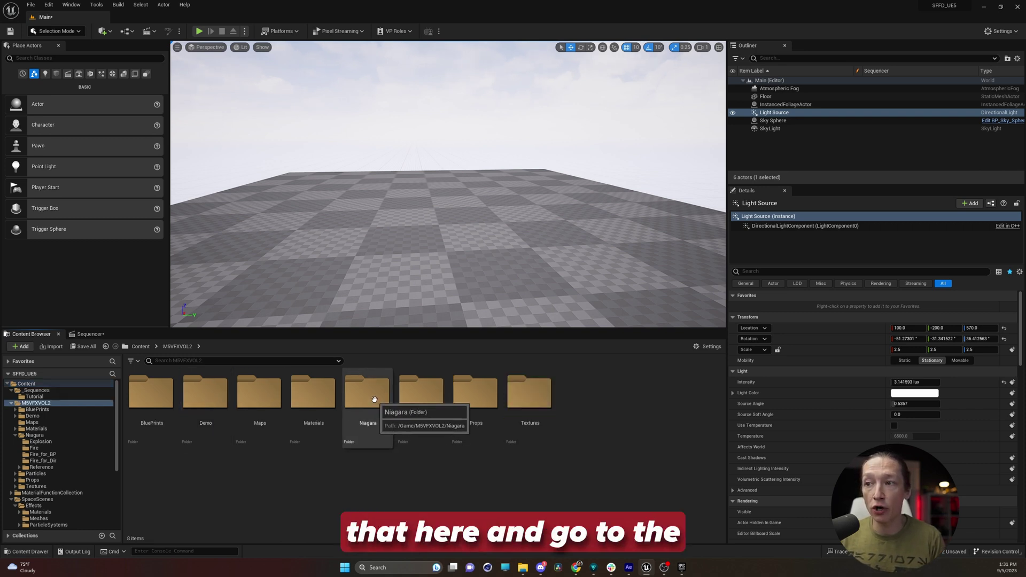
pyautogui.doubleClick(374, 398)
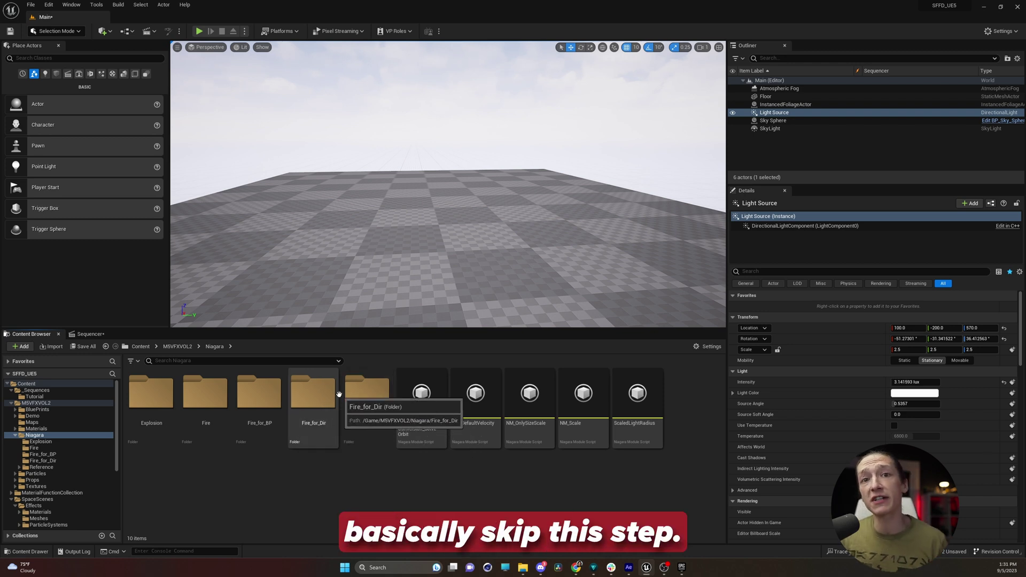
pyautogui.doubleClick(156, 407)
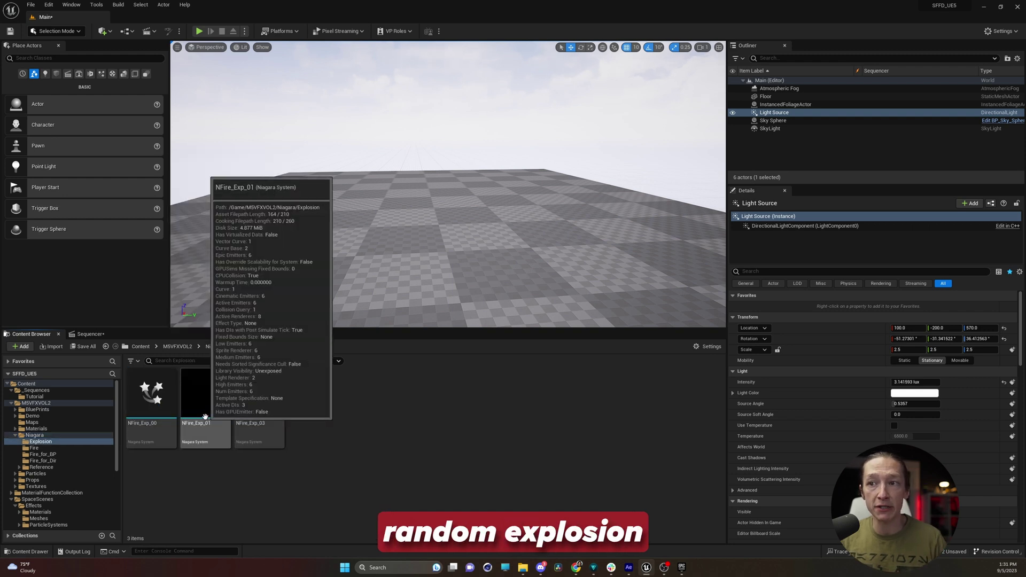
pyautogui.moveTo(205, 418); pyautogui.dragTo(438, 334)
pyautogui.moveTo(404, 216); pyautogui.dragTo(422, 170)
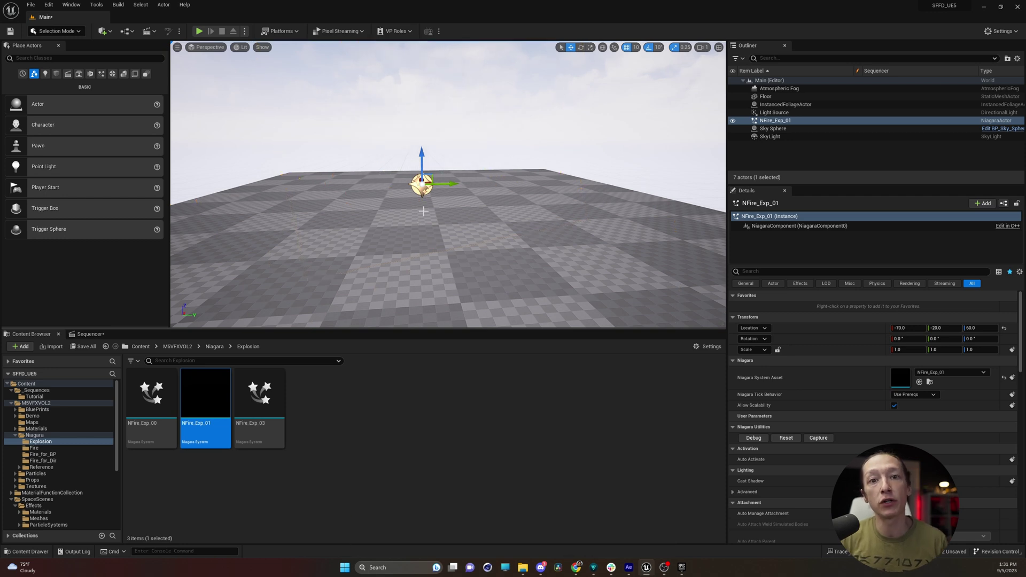
# - Open Tutorial_Trigger-Particles from Content > _Sequences > Tutorial in Sequencer, and move the playhead to frame 16
pyautogui.click(142, 347)
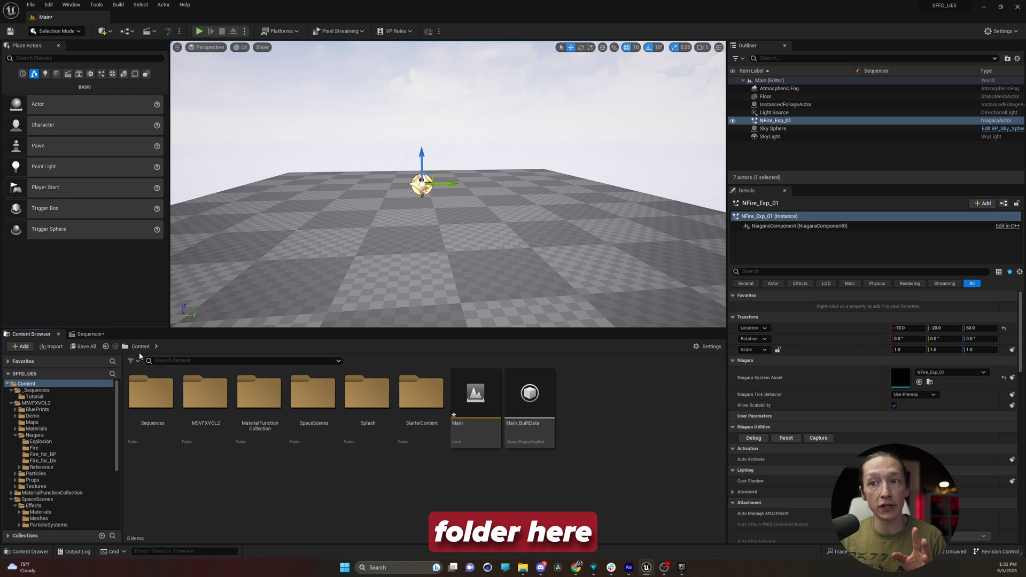
pyautogui.doubleClick(150, 402)
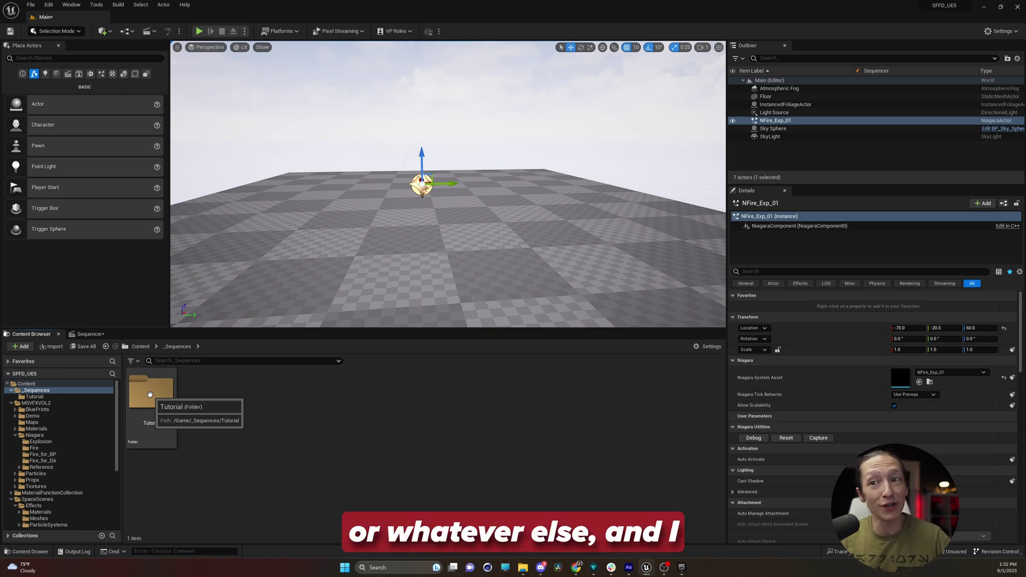
pyautogui.doubleClick(149, 395)
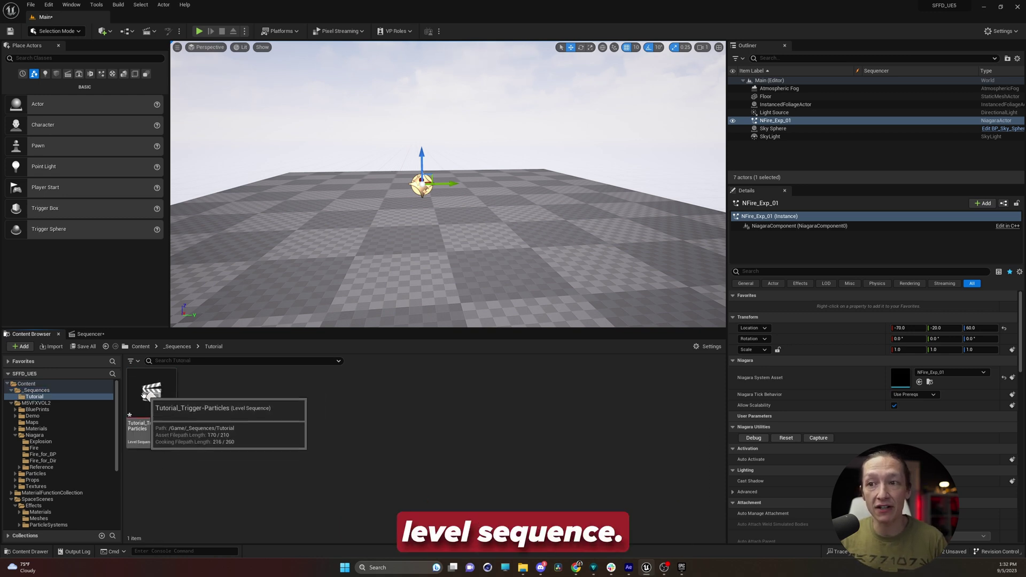
pyautogui.doubleClick(156, 396)
pyautogui.moveTo(273, 365); pyautogui.dragTo(296, 364)
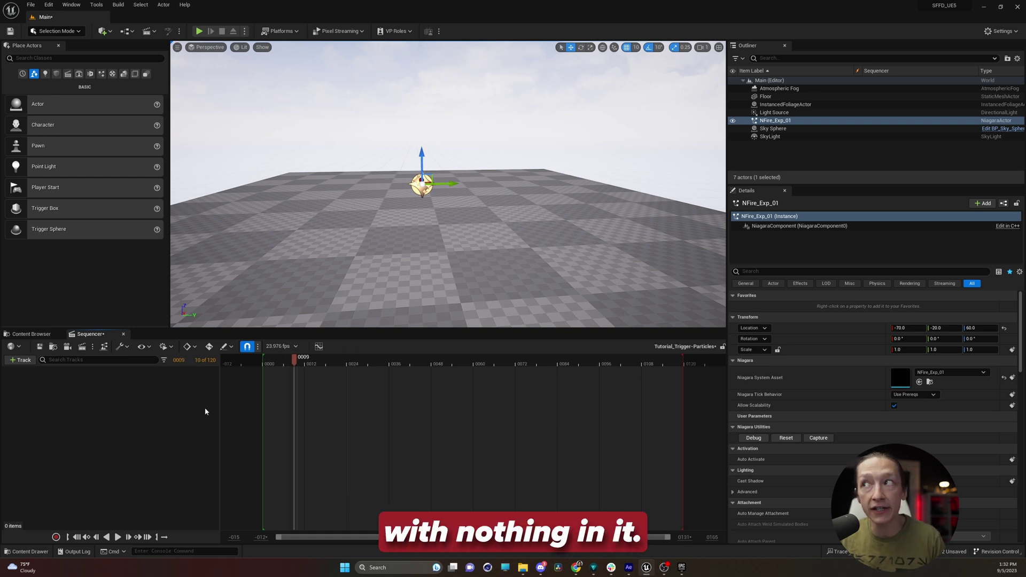
# - Bind NFire_Exp_01 to the sequence, add its NiagaraComponent0 track, and list the component's property tracks
pyautogui.moveTo(777, 124); pyautogui.dragTo(140, 435)
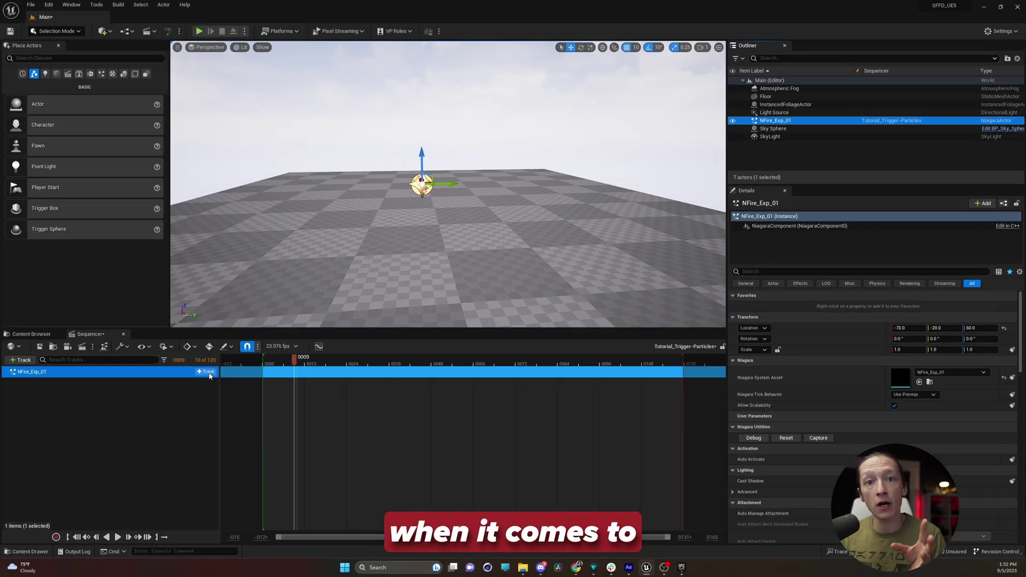
pyautogui.click(207, 372)
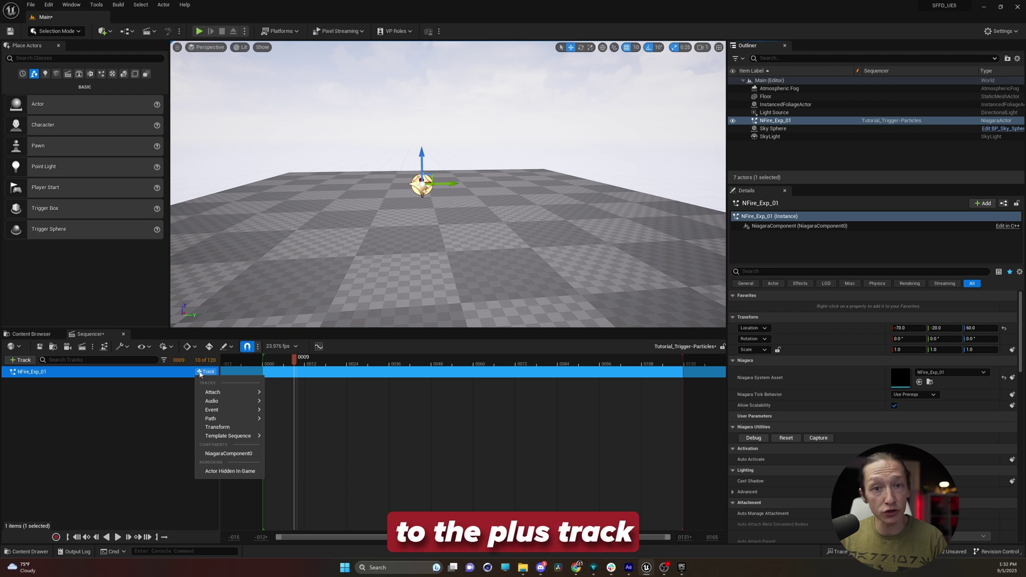
pyautogui.click(216, 453)
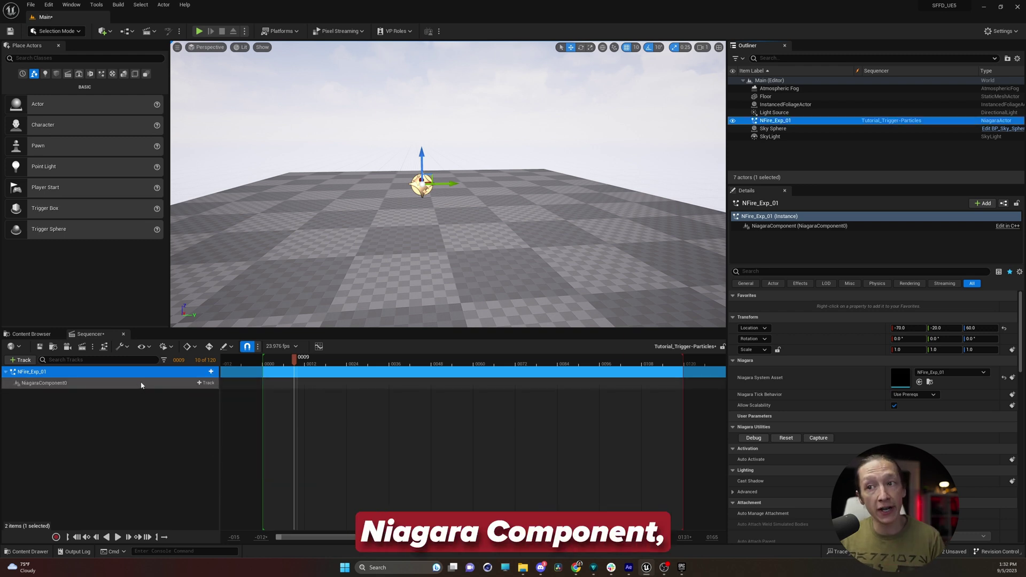
pyautogui.click(201, 386)
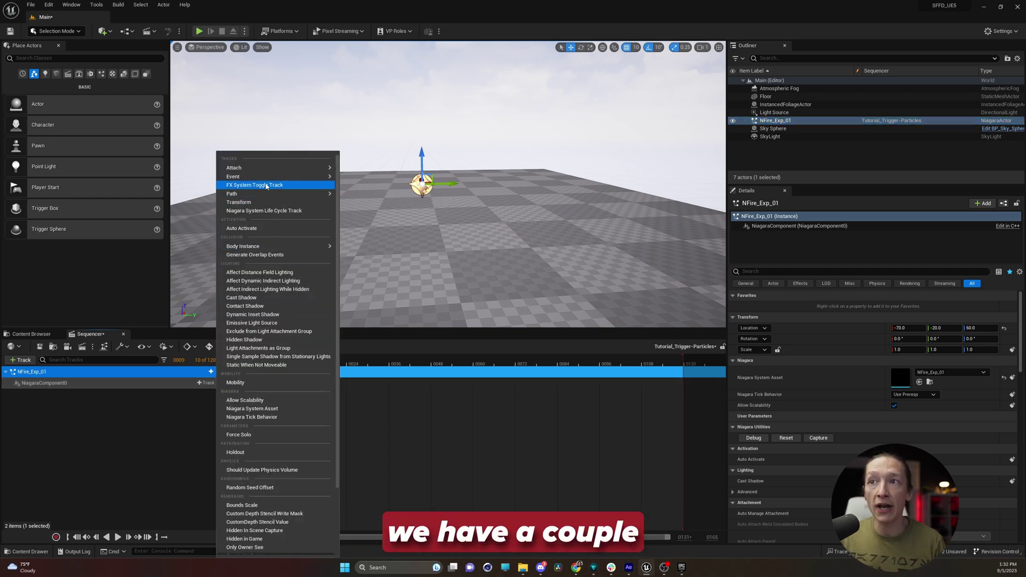
pyautogui.moveTo(266, 193)
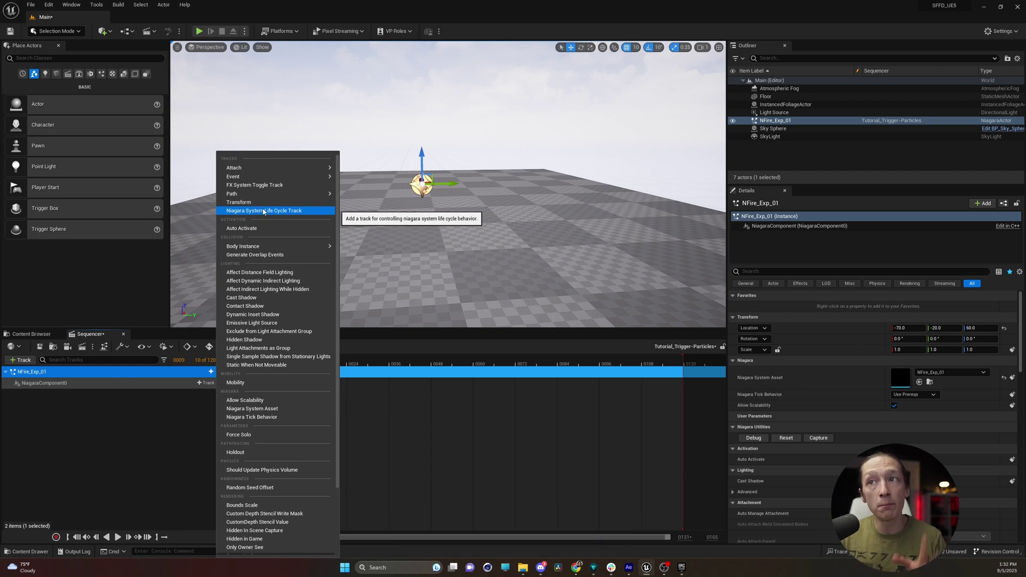
# - Add an FX System toggle track with an Activate key moved to frame 48, then rewind to frame 0
pyautogui.click(245, 186)
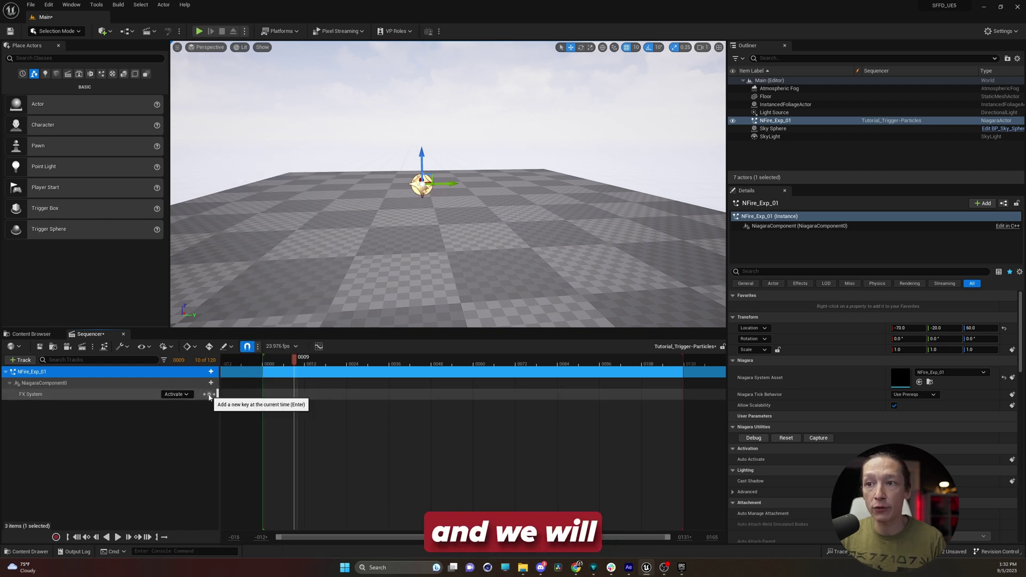
pyautogui.click(210, 395)
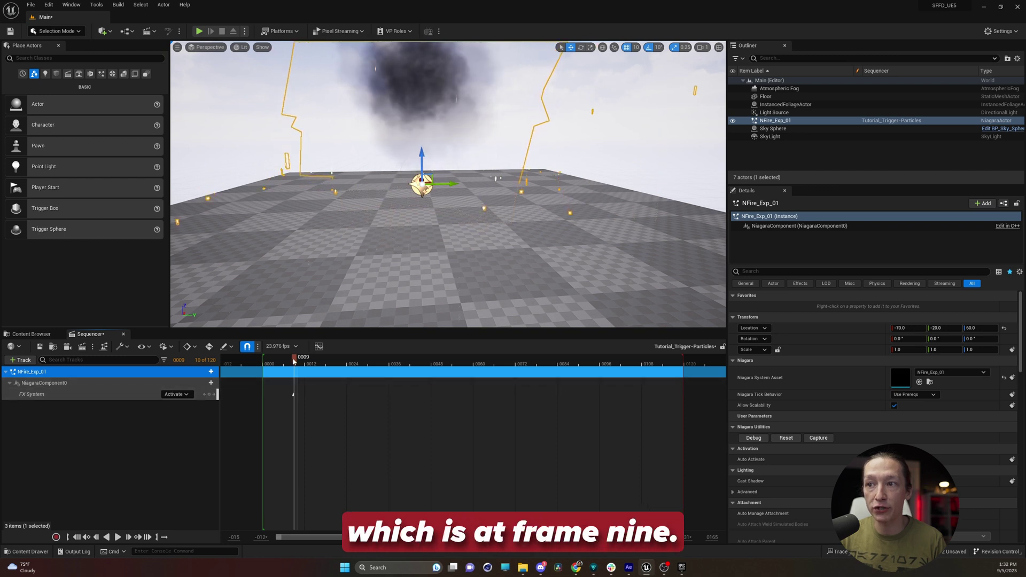
pyautogui.moveTo(295, 360); pyautogui.dragTo(329, 374)
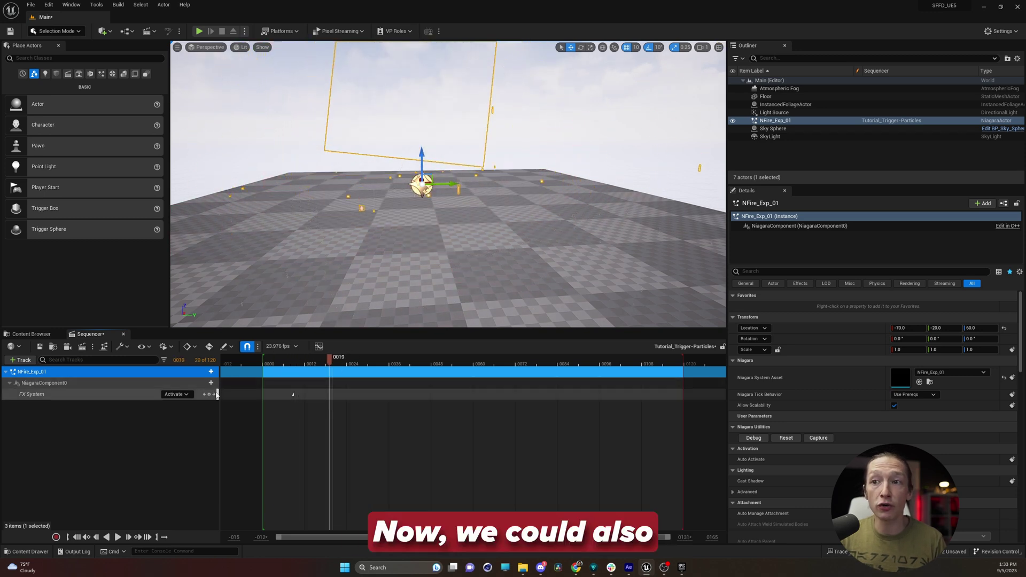
pyautogui.click(186, 394)
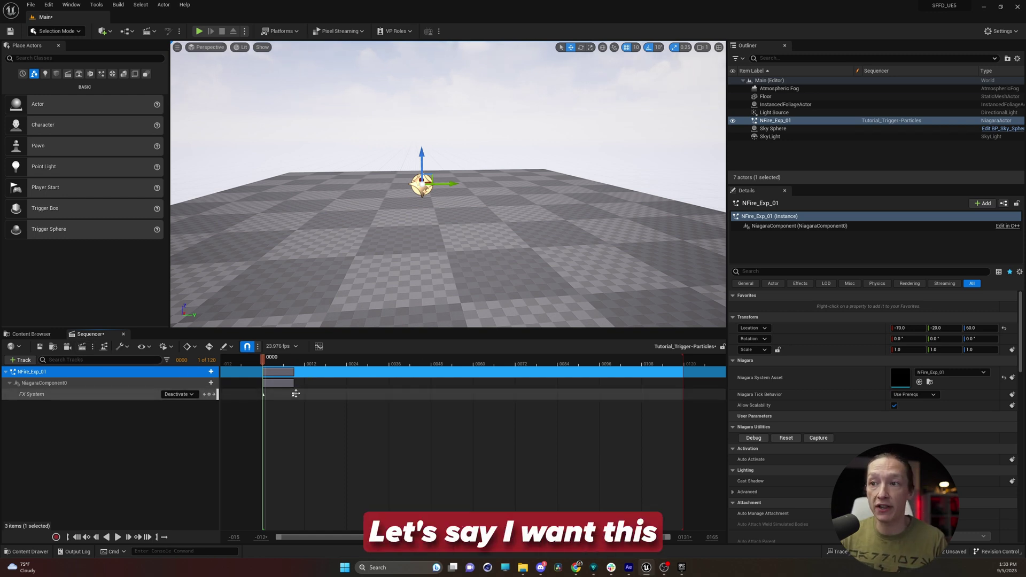
pyautogui.moveTo(295, 393); pyautogui.dragTo(431, 393)
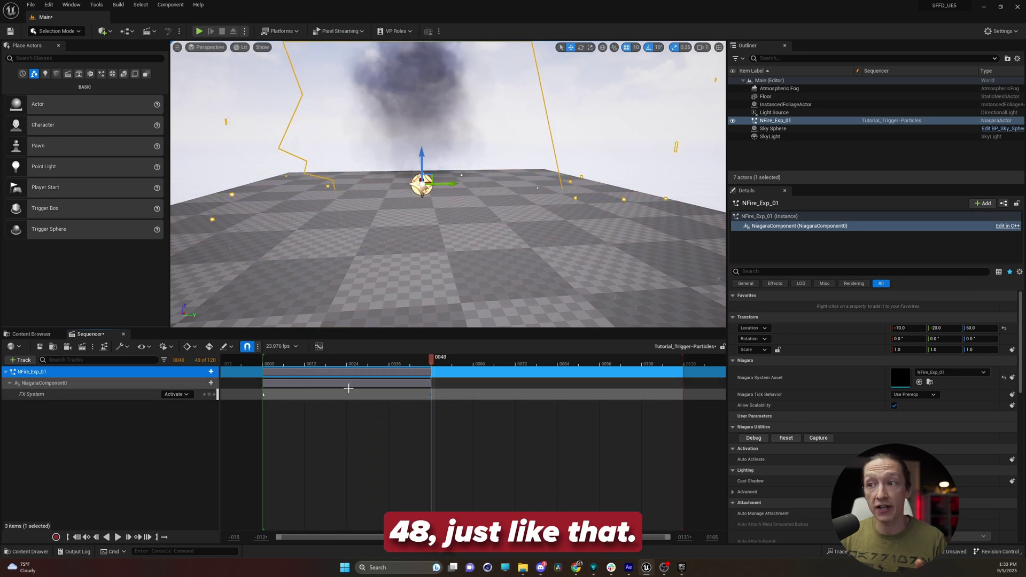
pyautogui.moveTo(346, 359); pyautogui.dragTo(263, 362)
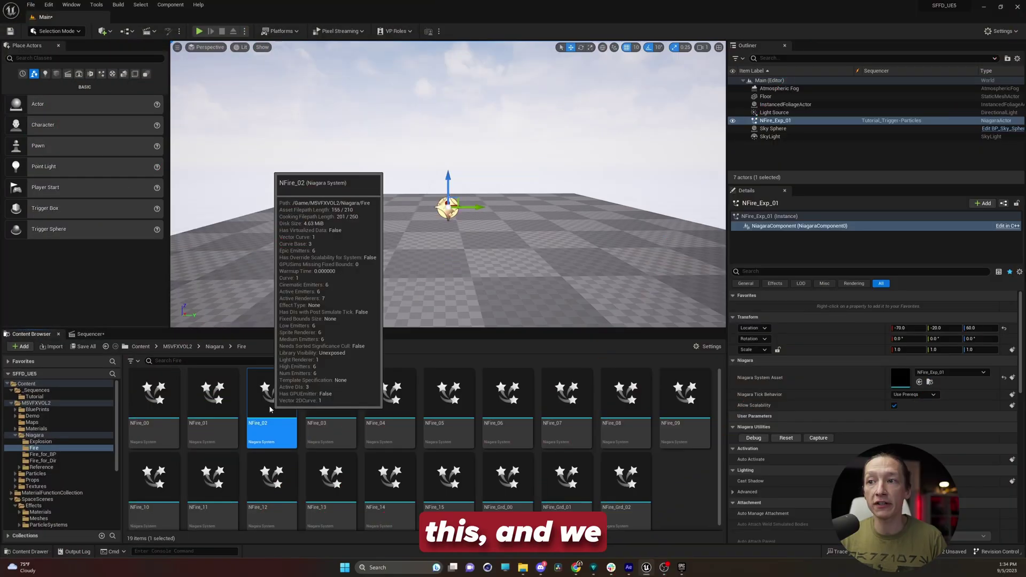
# - Inspect NFire_02 in the Niagara editor, then place it on the floor beside the explosion and focus on it
pyautogui.doubleClick(265, 400)
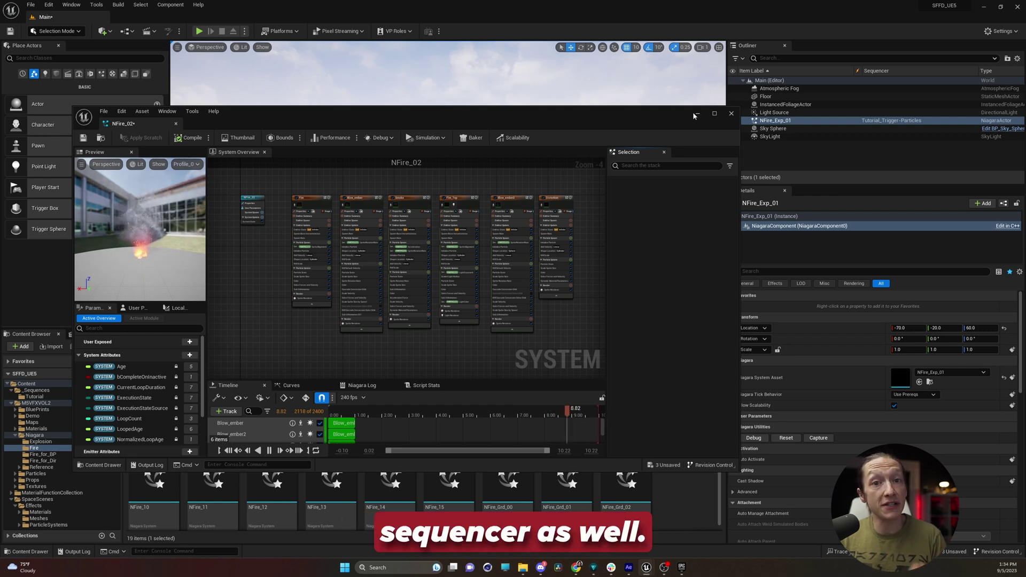
pyautogui.click(730, 114)
pyautogui.moveTo(272, 398); pyautogui.dragTo(335, 239)
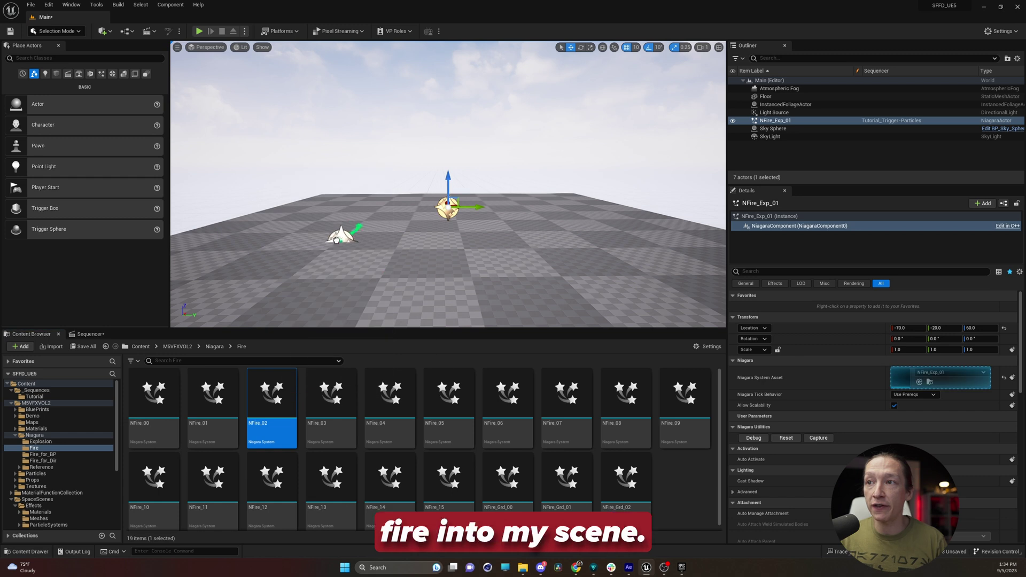
pyautogui.moveTo(276, 224); pyautogui.dragTo(283, 220)
pyautogui.press('f')
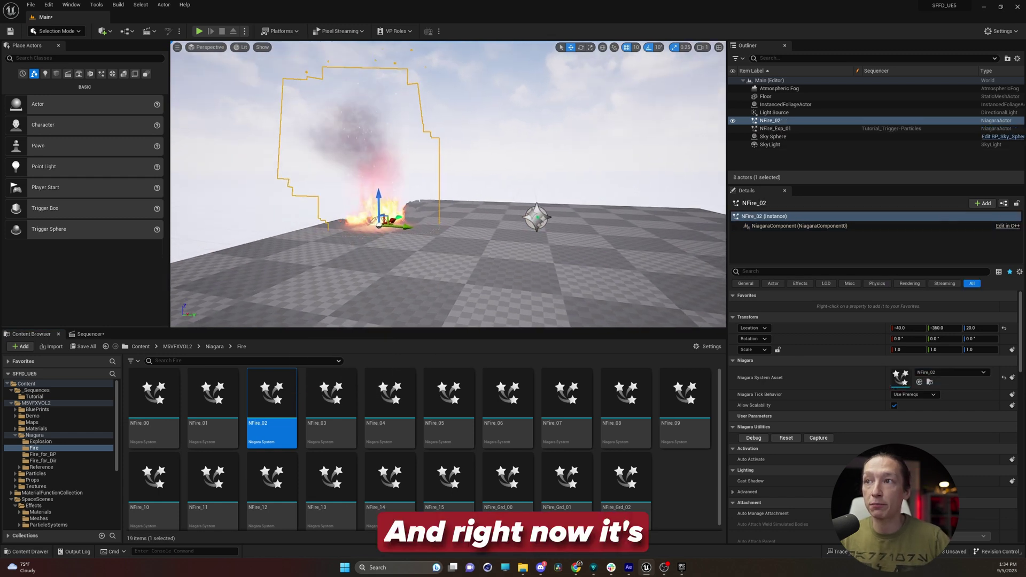
pyautogui.keyDown('alt'); pyautogui.moveTo(406, 285); pyautogui.dragTo(258, 285); pyautogui.keyUp('alt')
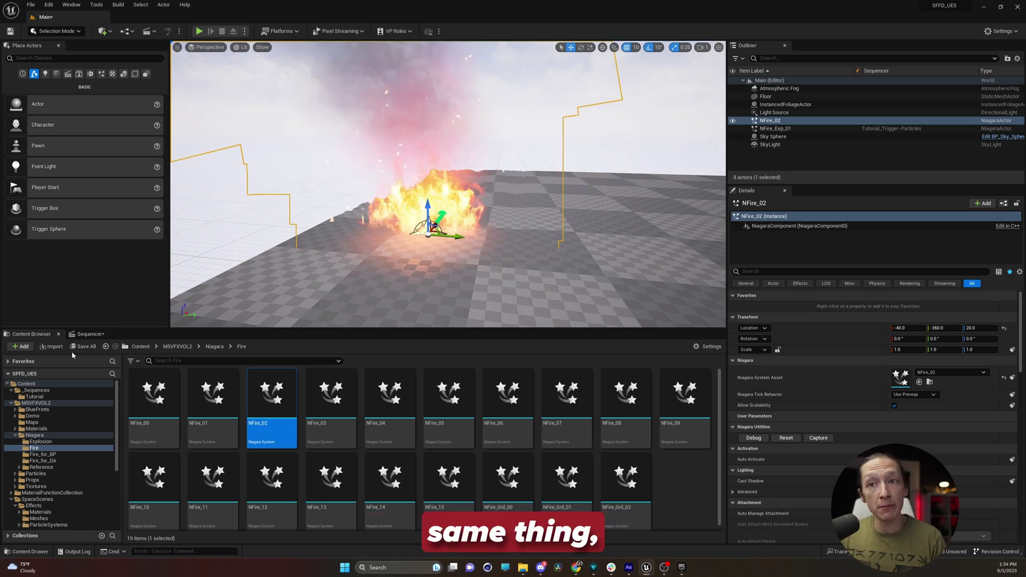
# - Add NFire_02 and its NiagaraComponent0 as tracks in the level sequence
pyautogui.click(91, 339)
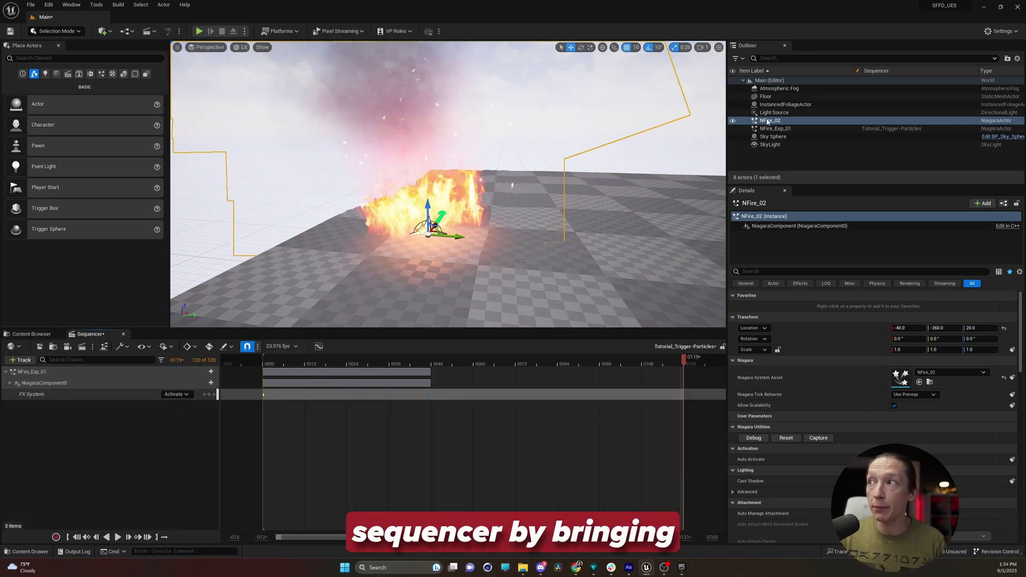
pyautogui.moveTo(770, 120); pyautogui.dragTo(441, 258)
pyautogui.moveTo(92, 457); pyautogui.dragTo(92, 457)
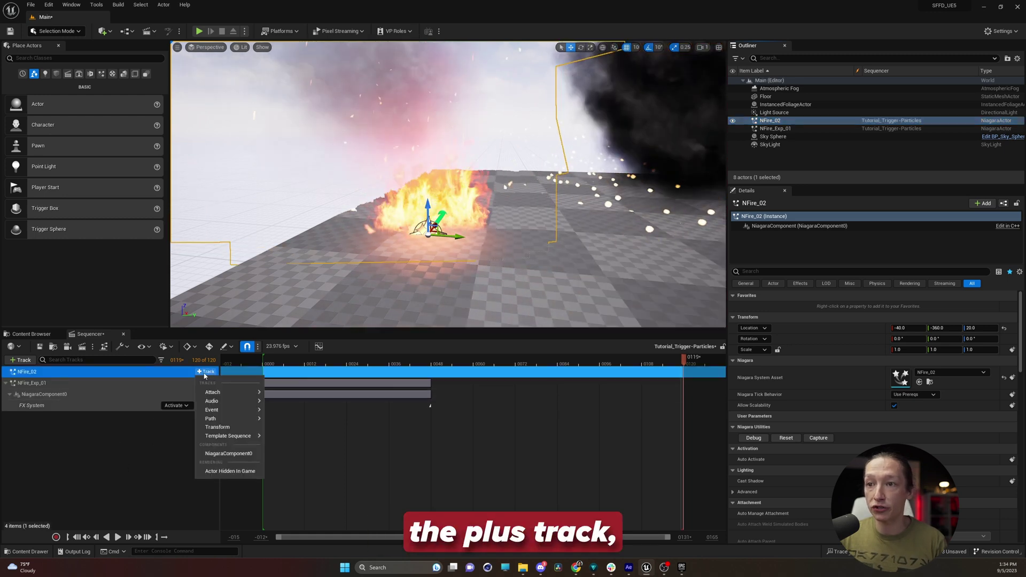
pyautogui.click(230, 453)
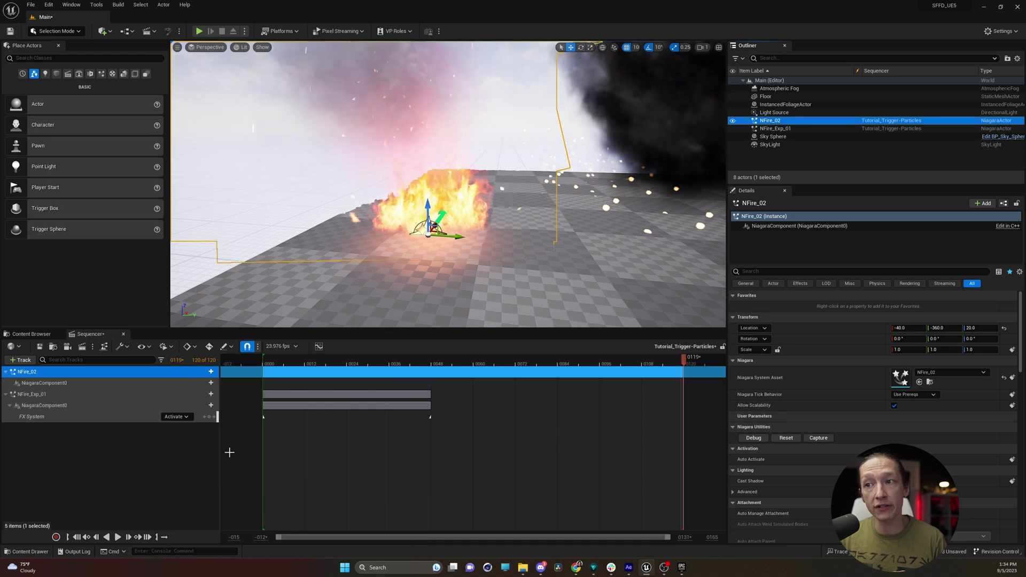
# - Delete the NFire_Exp_01 explosion track, leaving the NFire_02 track selected
pyautogui.click(41, 395)
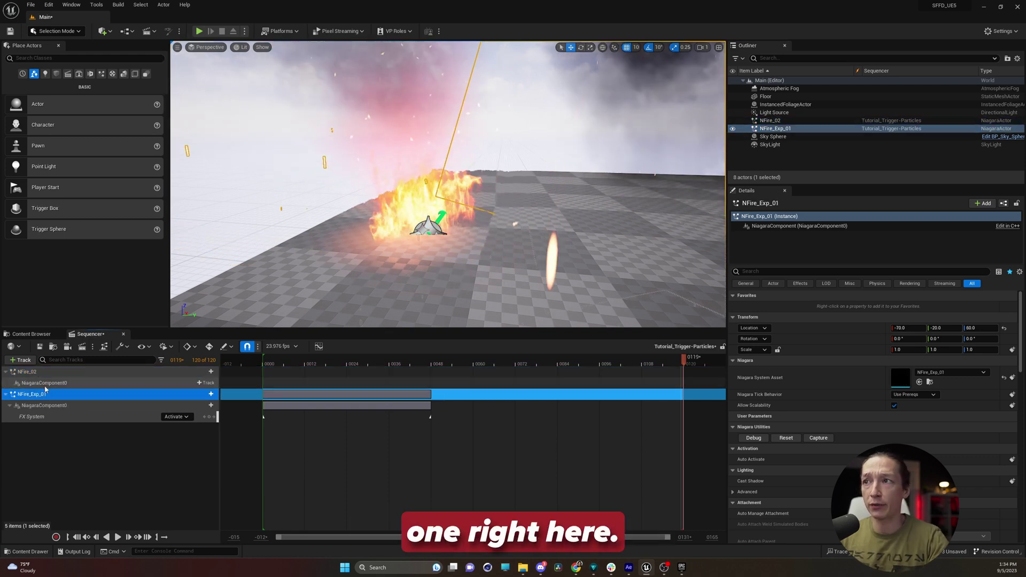
pyautogui.press('Delete')
pyautogui.click(59, 373)
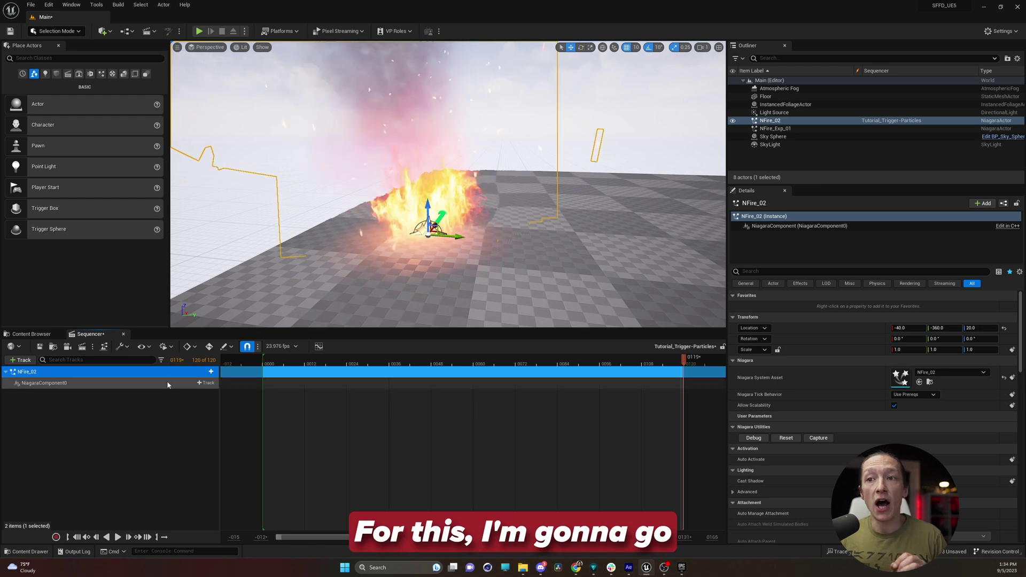
# - Add a Niagara System Life Cycle track to the fire's component, start its section at frame 24, and play
pyautogui.click(206, 383)
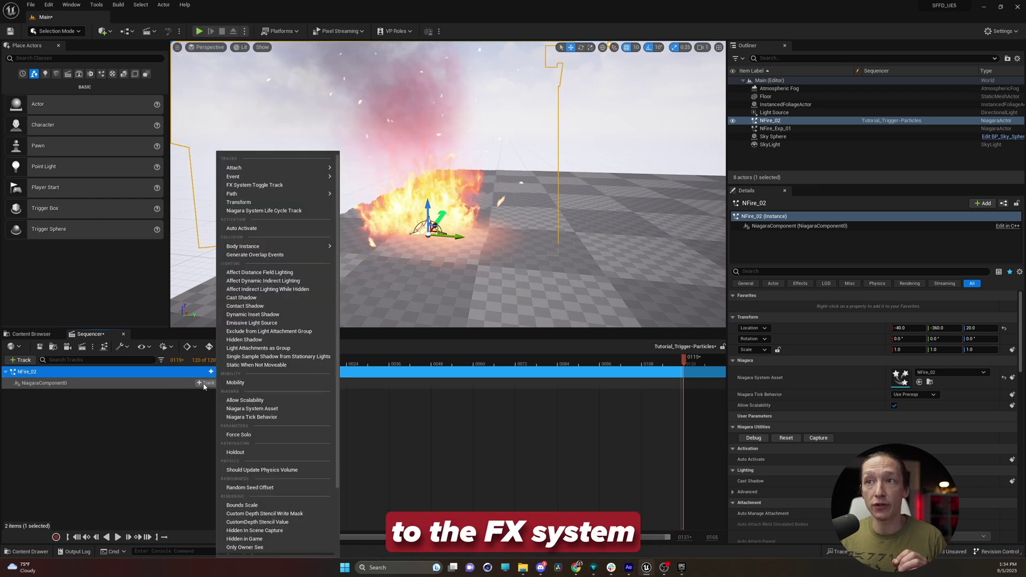
pyautogui.click(269, 212)
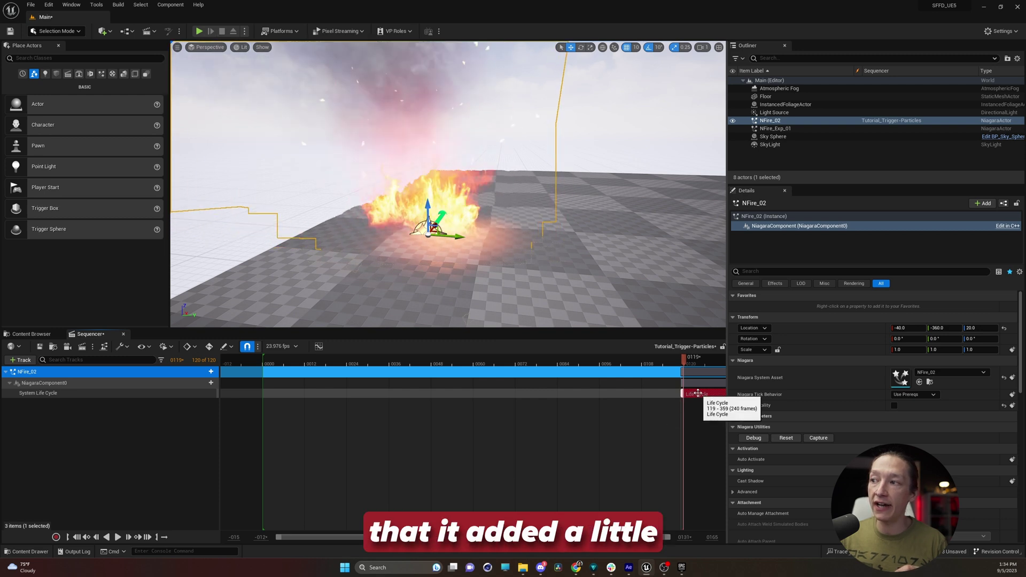
pyautogui.moveTo(696, 394); pyautogui.dragTo(299, 394)
pyautogui.moveTo(267, 361)
pyautogui.mouseDown()
pyautogui.moveTo(352, 375)
pyautogui.moveTo(282, 364)
pyautogui.mouseUp()
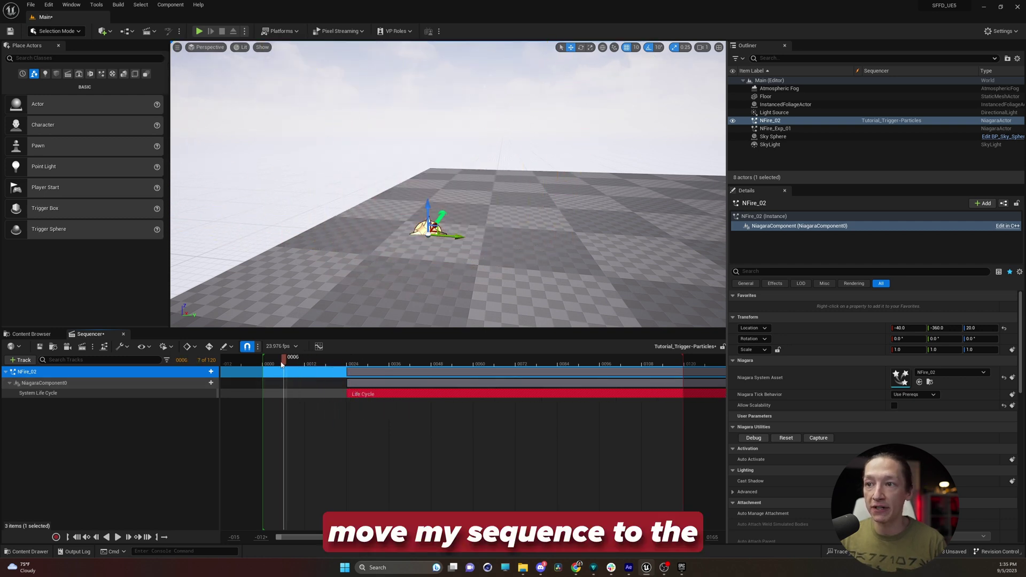
pyautogui.press('space')
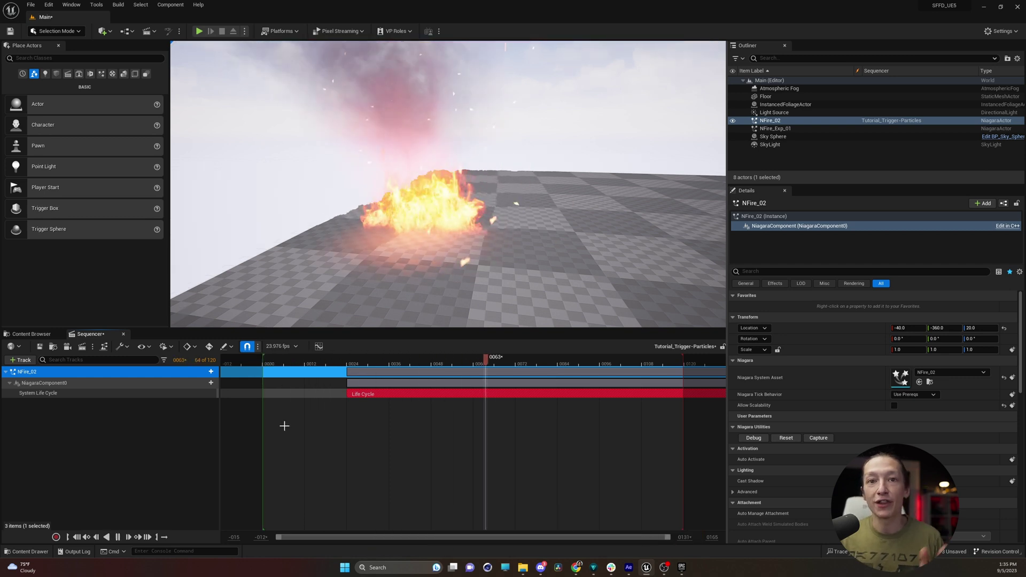
# - Stop playback, trim the fire's Life Cycle section to end at frame 48, and replay from the start
pyautogui.press('space')
pyautogui.click(354, 427)
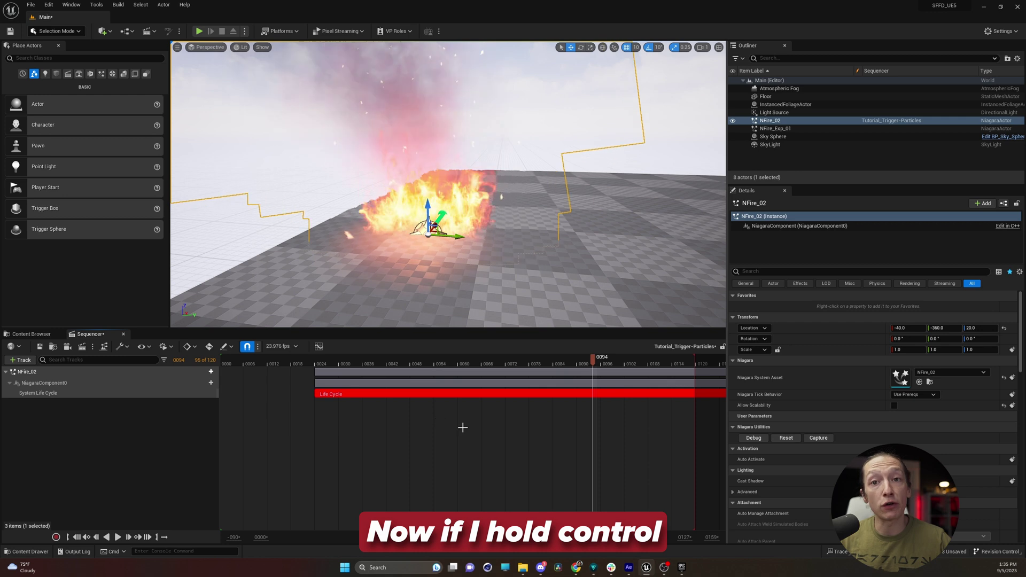
pyautogui.keyDown('ctrl'); pyautogui.scroll(-5, 460, 428); pyautogui.keyUp('ctrl')
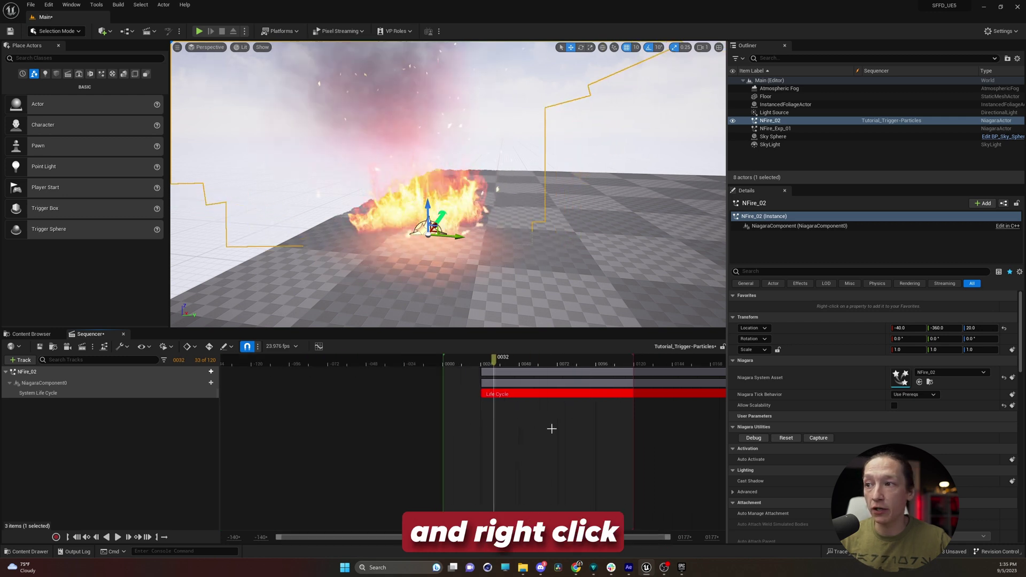
pyautogui.moveTo(550, 428); pyautogui.dragTo(403, 432, button='right')
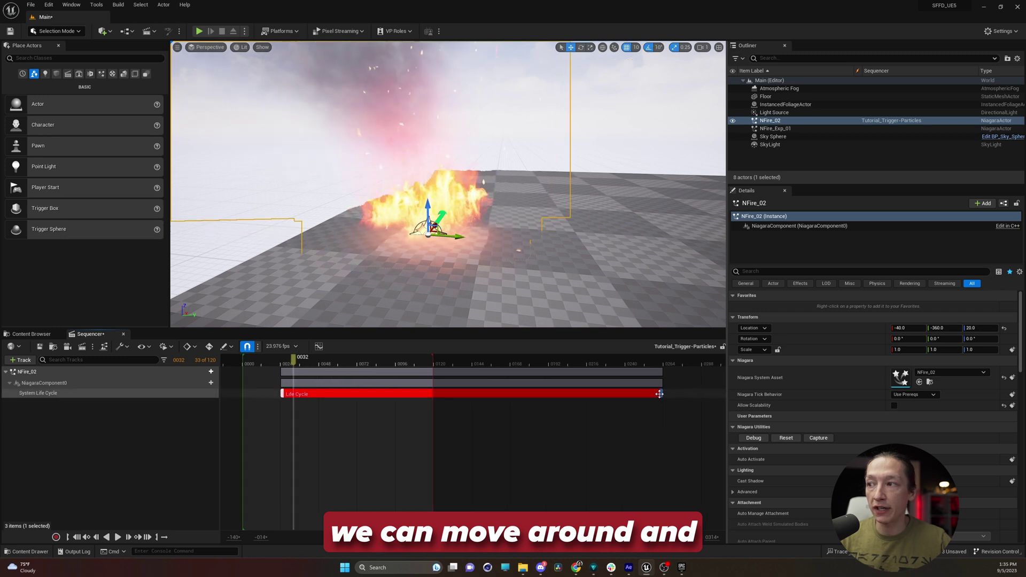
pyautogui.moveTo(660, 393); pyautogui.dragTo(319, 392)
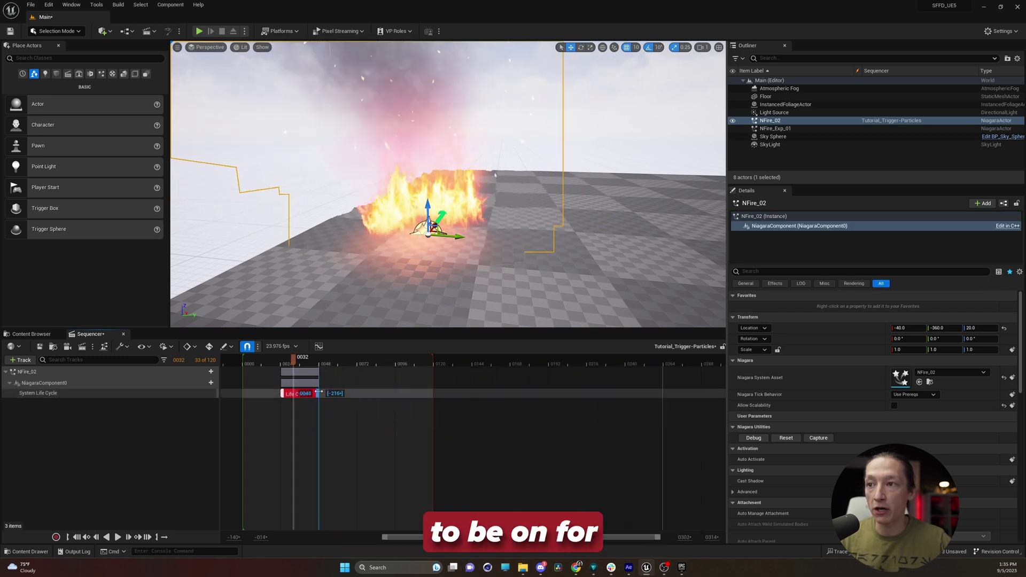
pyautogui.moveTo(293, 357); pyautogui.dragTo(282, 357)
pyautogui.click(245, 359)
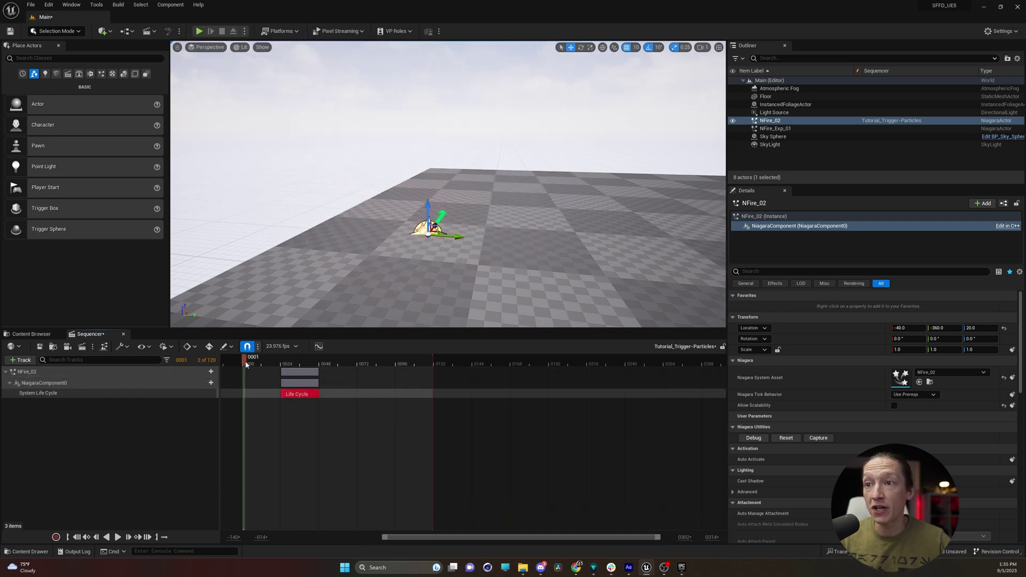
pyautogui.press('space')
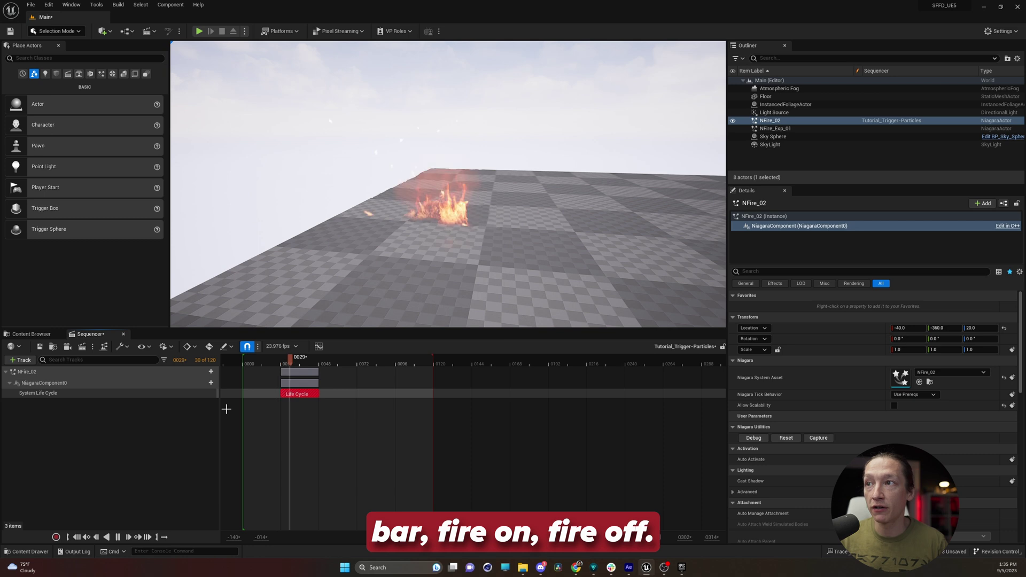